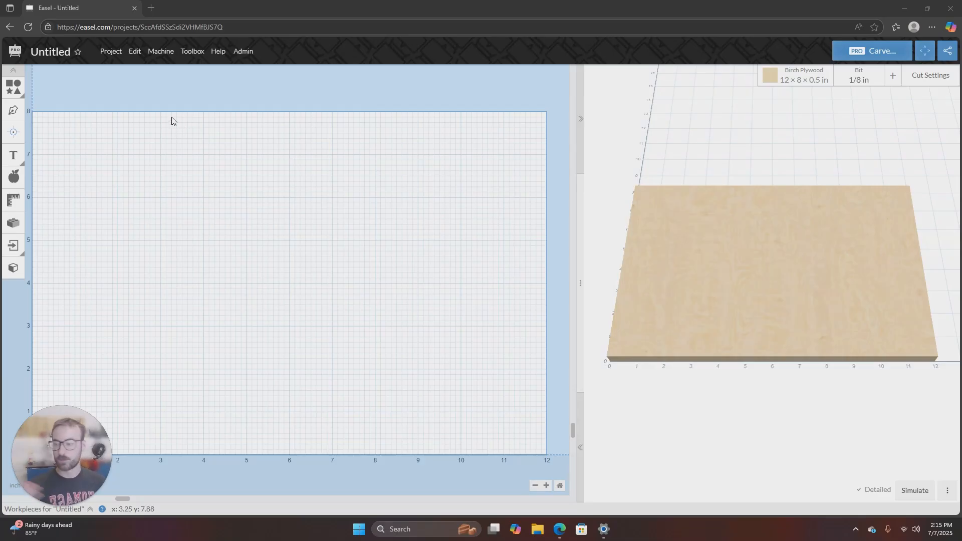
Open the ftdichip.com VCP drivers page in a new browser tab and accept its cookies
left_click(153, 9)
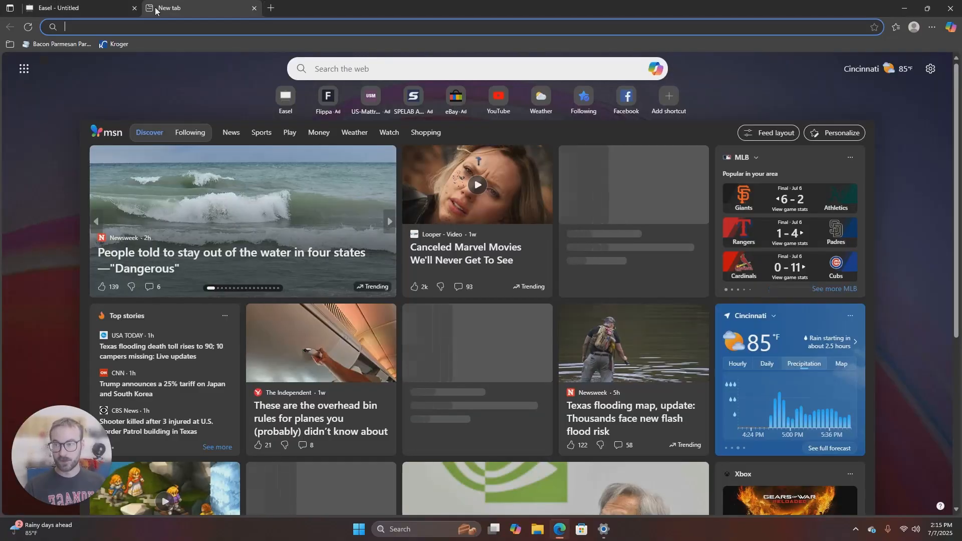
type("ft")
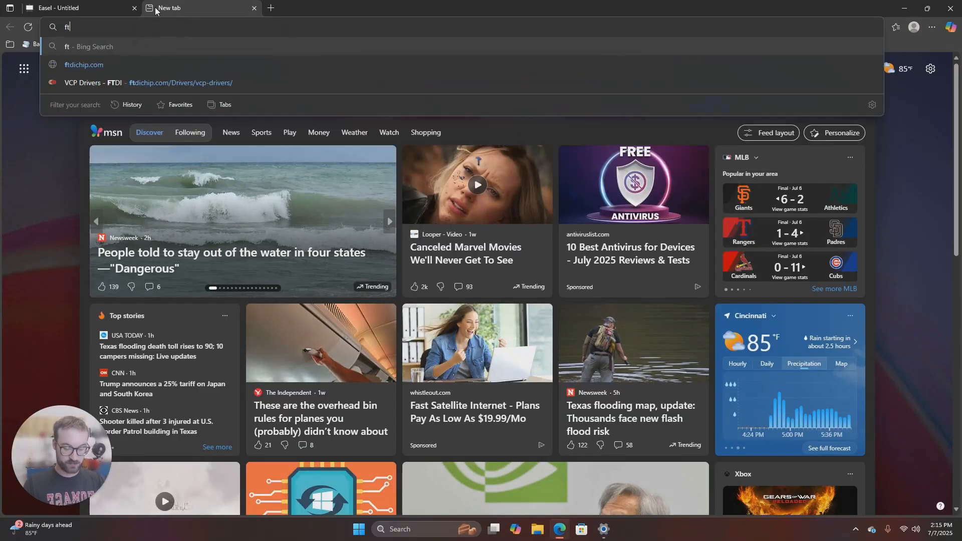
type("di")
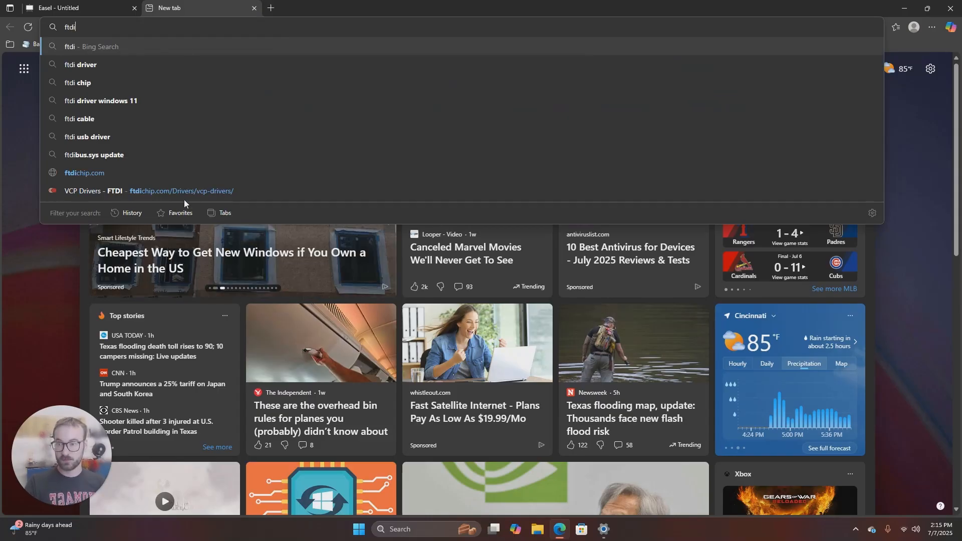
left_click(189, 186)
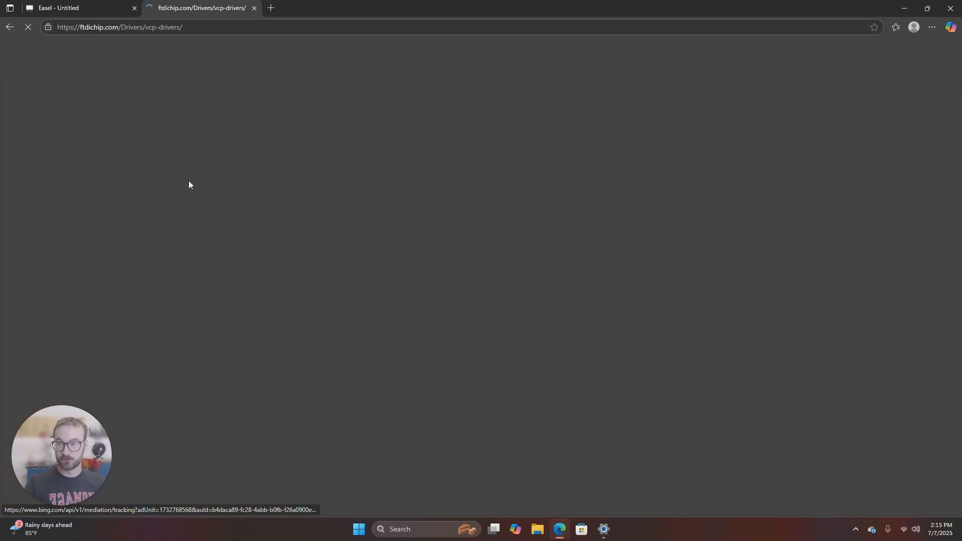
scroll(242, 163, "down", 5)
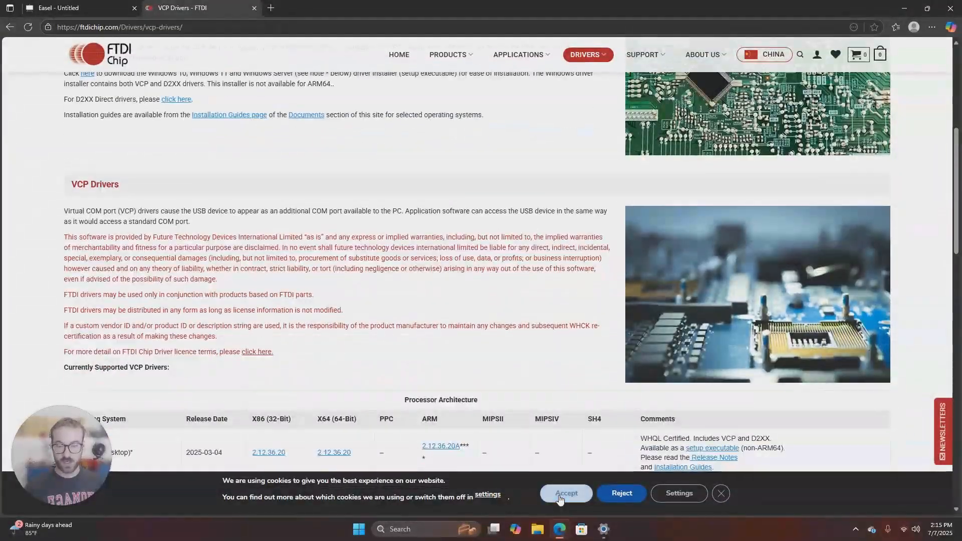
left_click(564, 492)
Download the X64 (64-bit) Windows (Universal) VCP driver, version 2.12.36.20U, and check the browser's download list
scroll(503, 299, "up", 2)
scroll(502, 299, "up", 1)
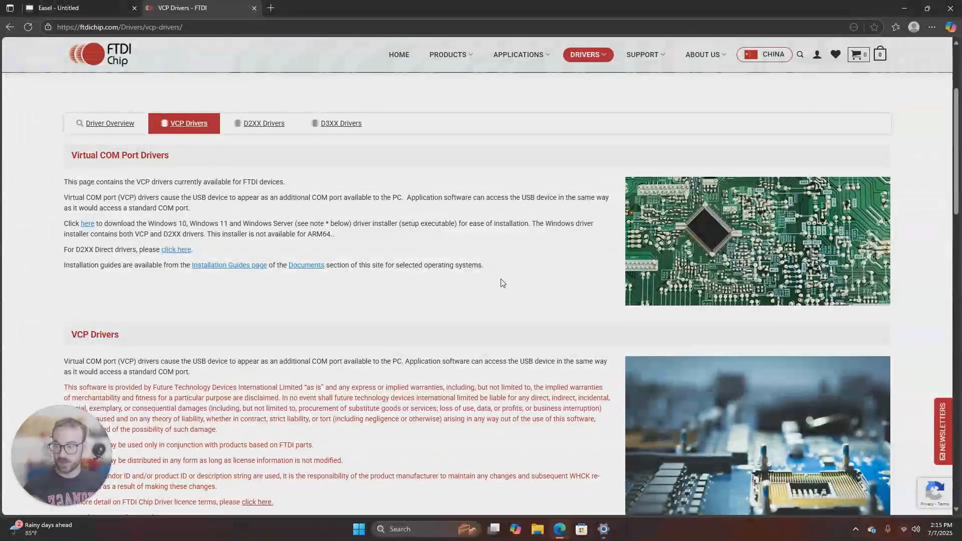
scroll(503, 280, "down", 6)
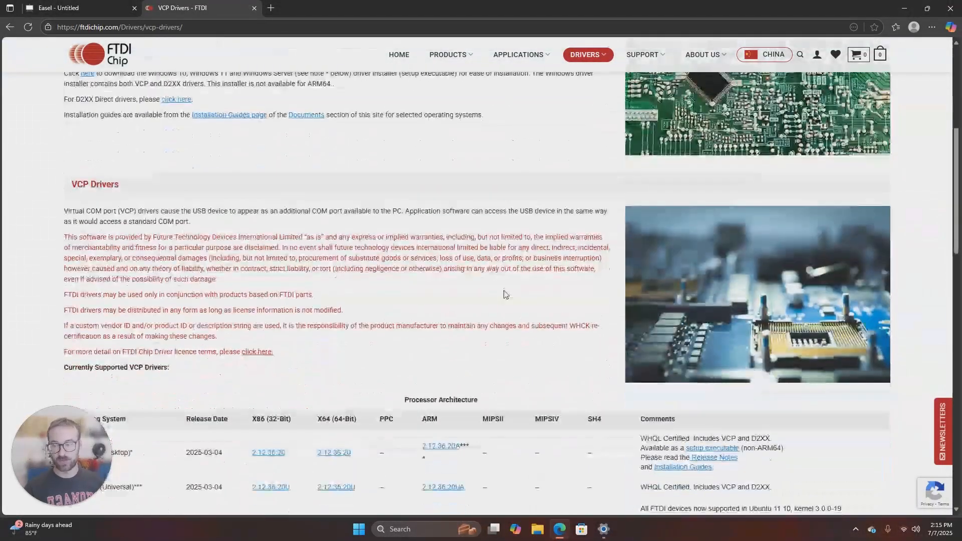
scroll(512, 177, "up", 10)
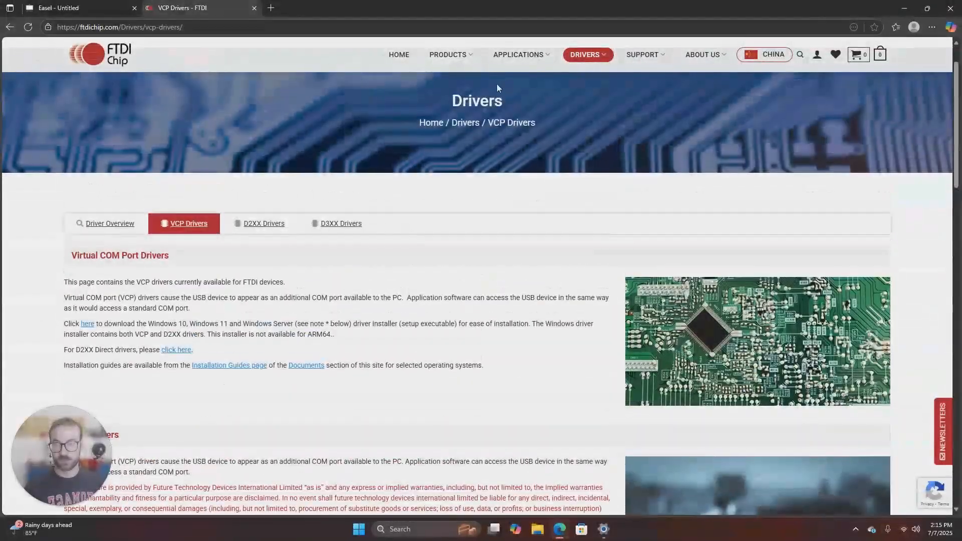
scroll(473, 115, "down", 7)
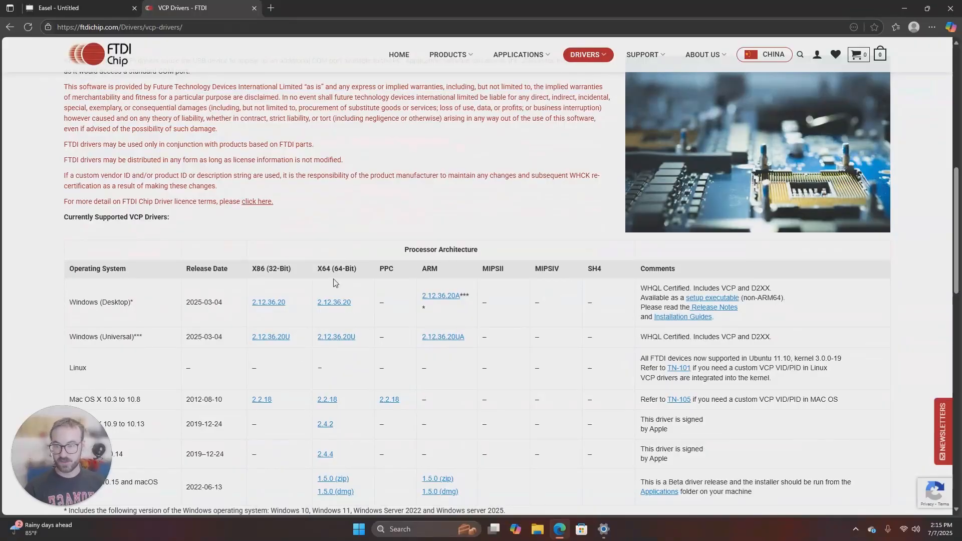
left_click(336, 337)
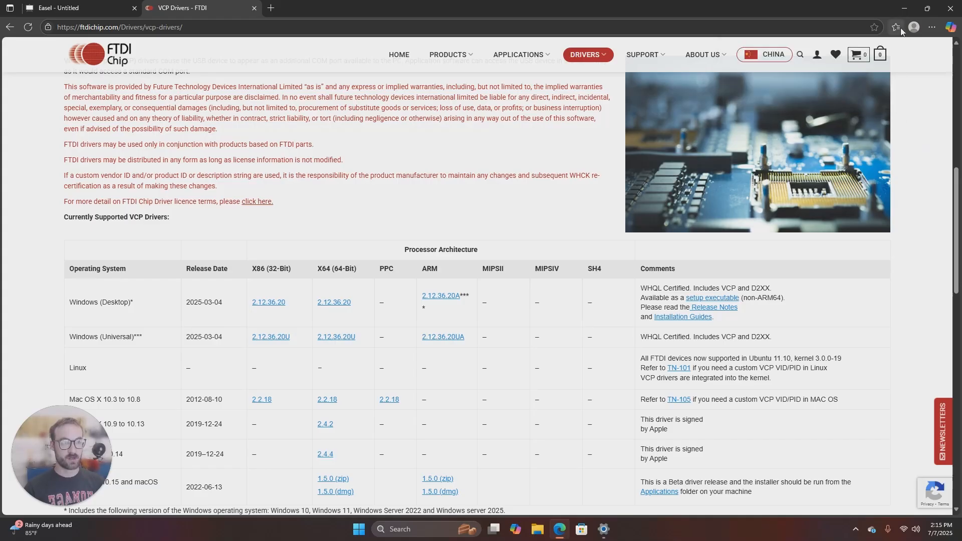
left_click(932, 26)
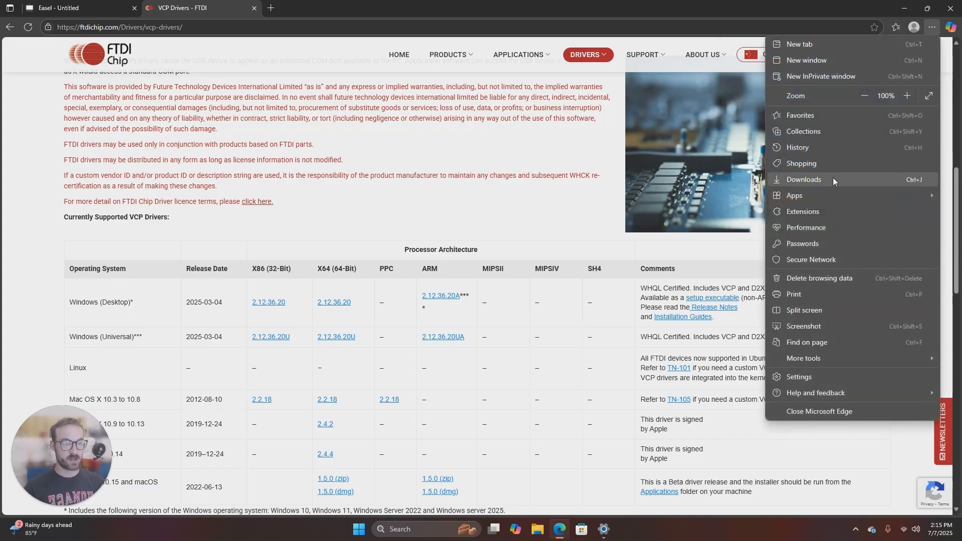
left_click(832, 179)
left_click(548, 216)
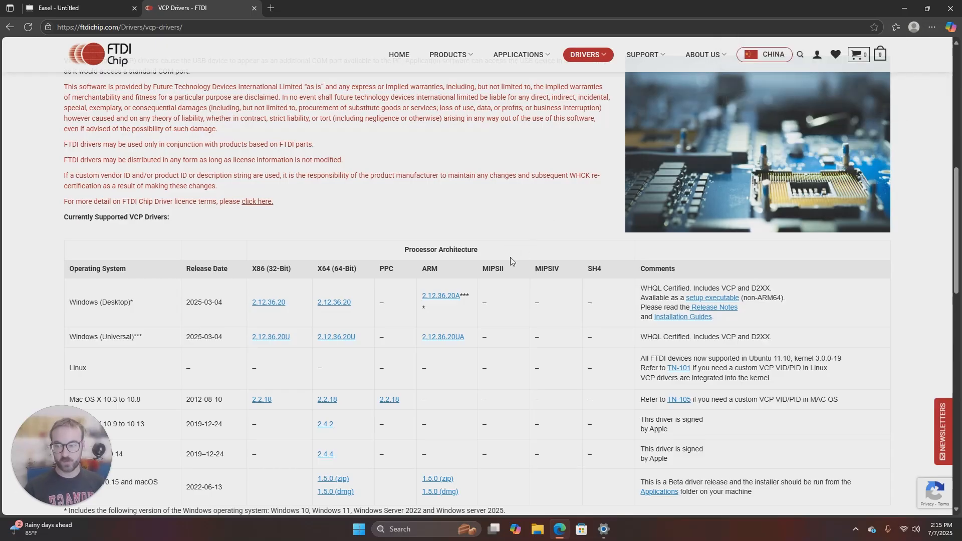
In File Explorer, extract the downloaded CDM-v2.12.36.20 Universal Driver archive to its default folder in Downloads, leaving only the extracted folder's window open
left_click(539, 530)
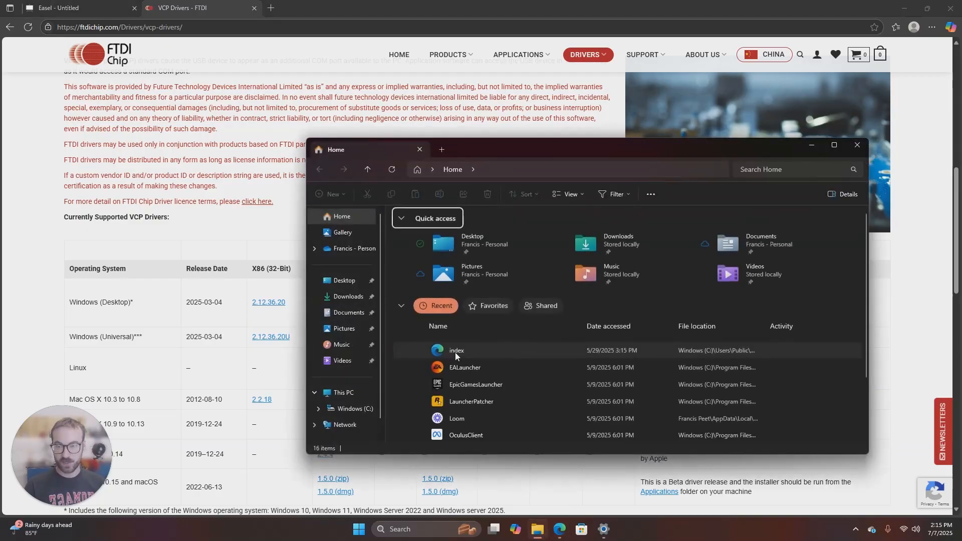
left_click(346, 296)
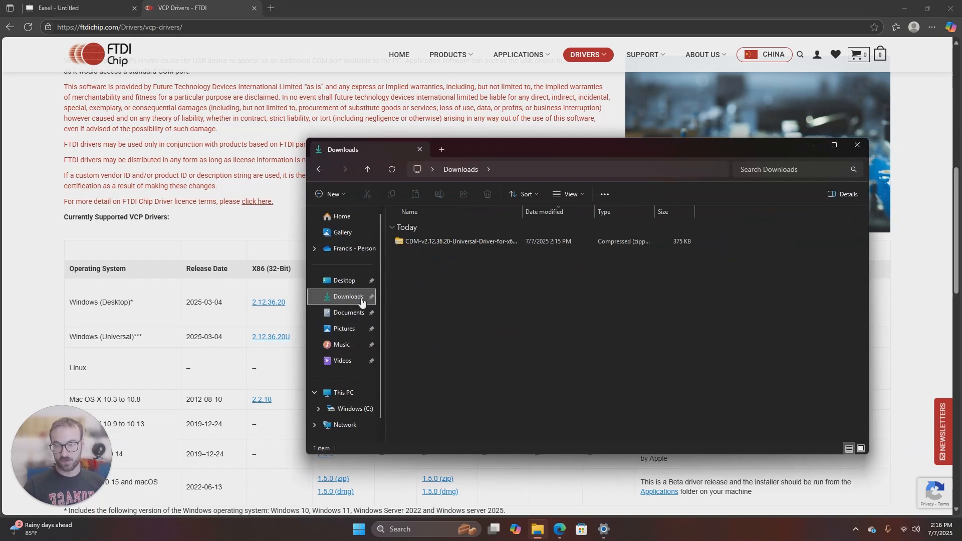
left_click(471, 241)
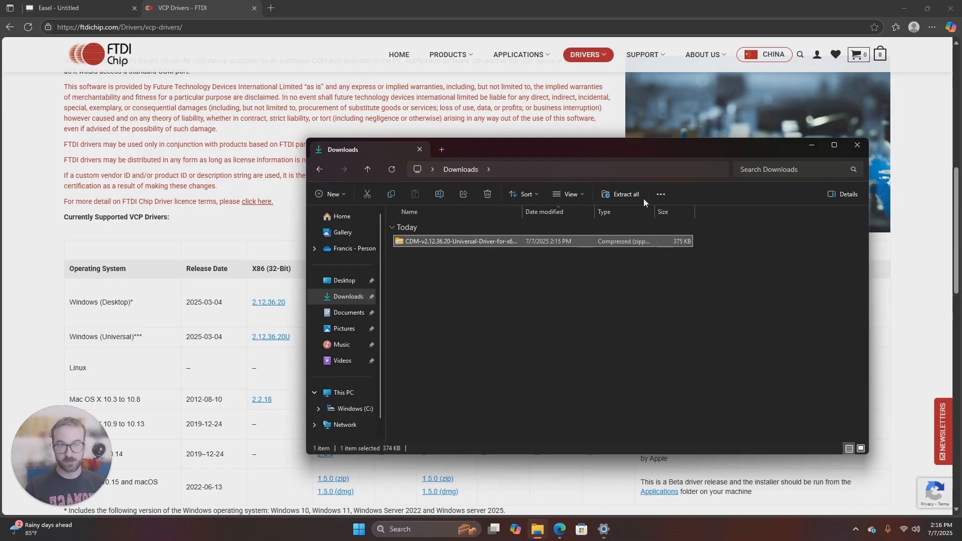
left_click(619, 194)
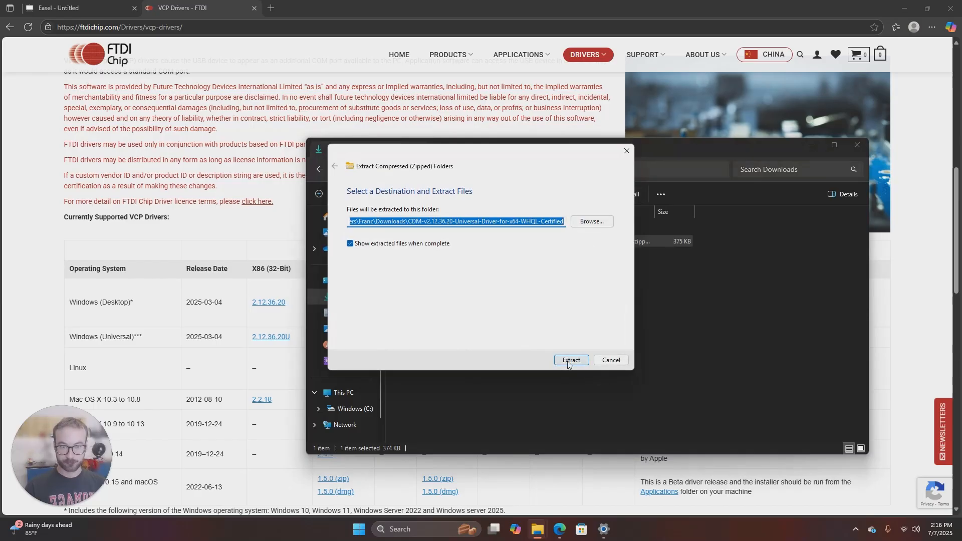
left_click(570, 360)
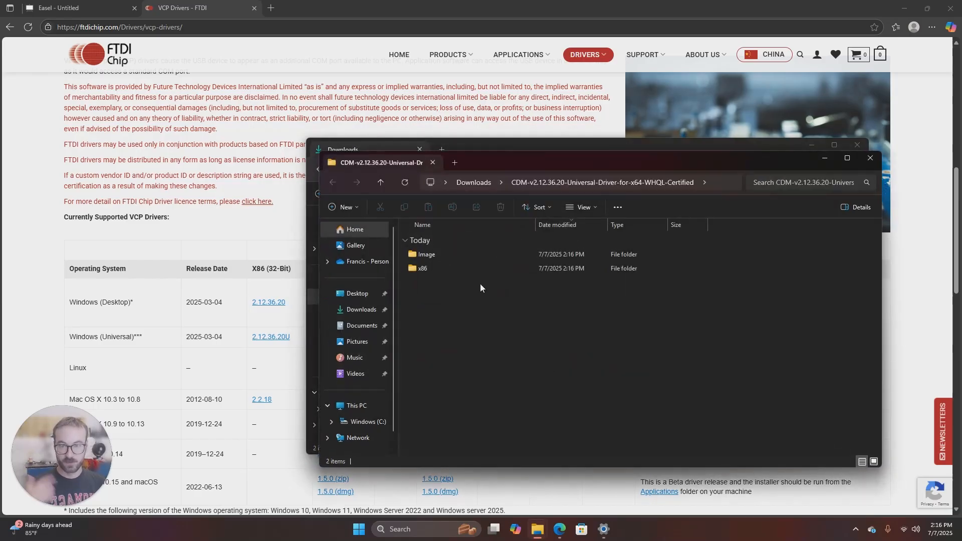
left_click(858, 145)
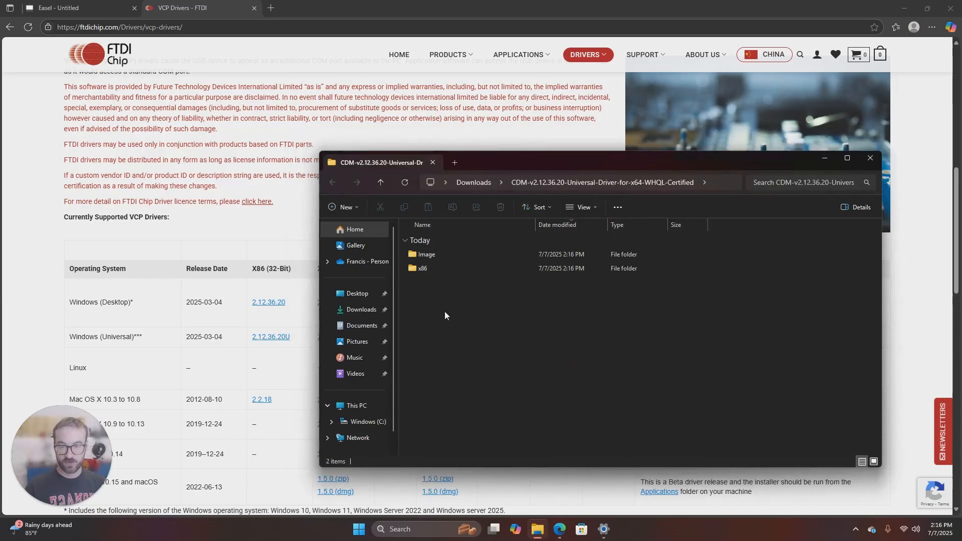
Install the FTDIBUS setup information file from the extracted Image folder, allowing it to open and acknowledging completion
double_click(423, 255)
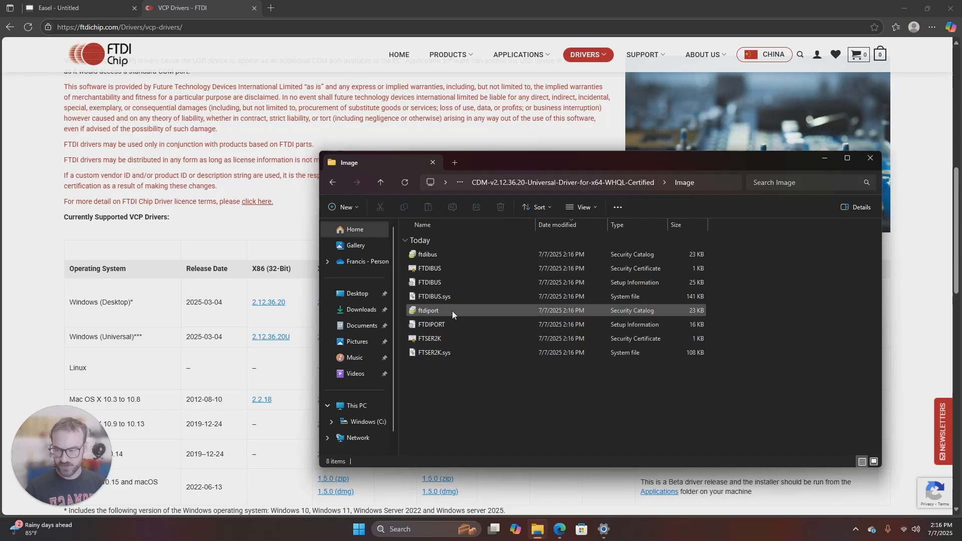
right_click(435, 281)
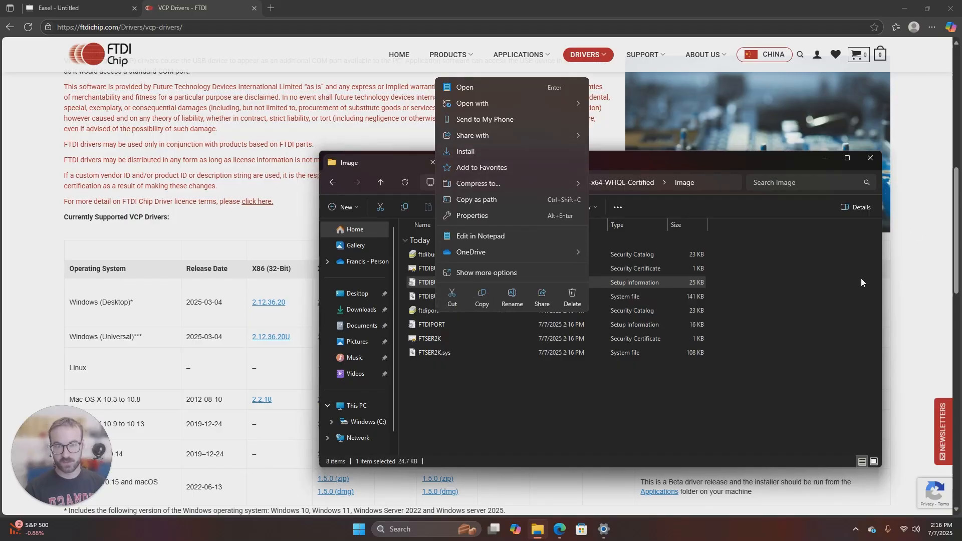
left_click(470, 151)
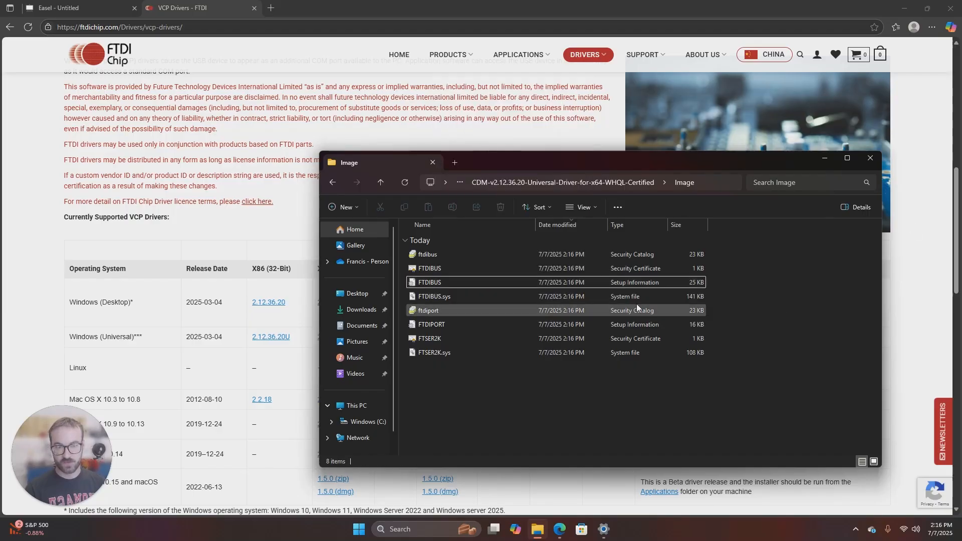
left_click(457, 292)
left_click(457, 283)
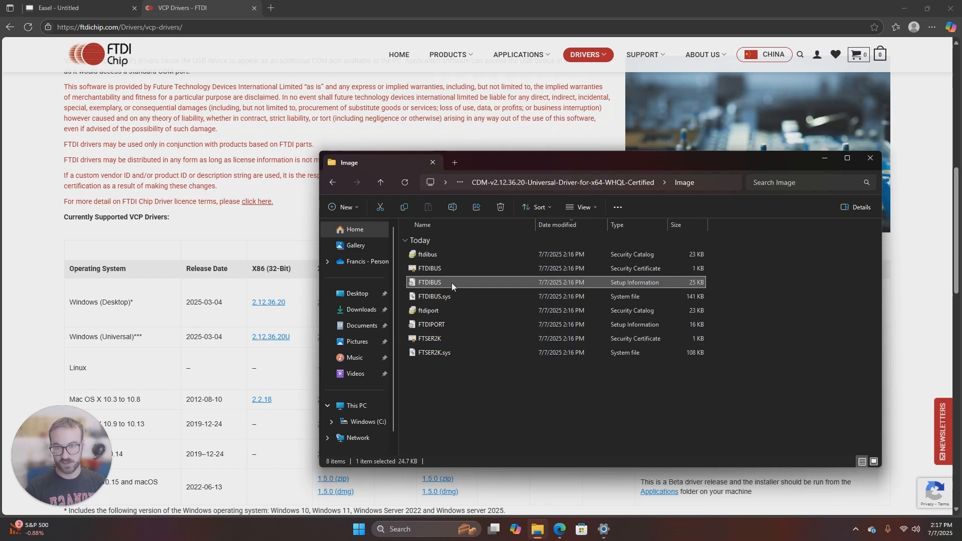
right_click(452, 285)
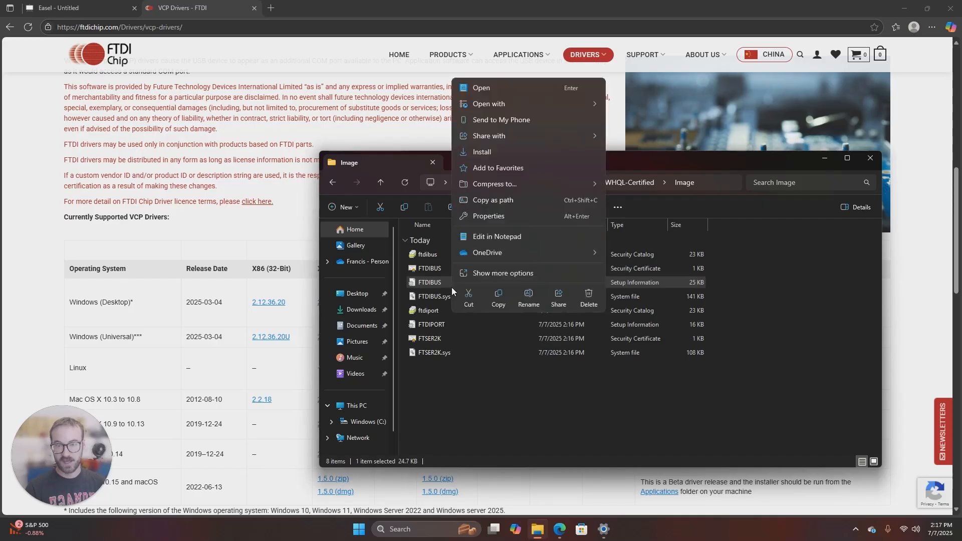
left_click(495, 152)
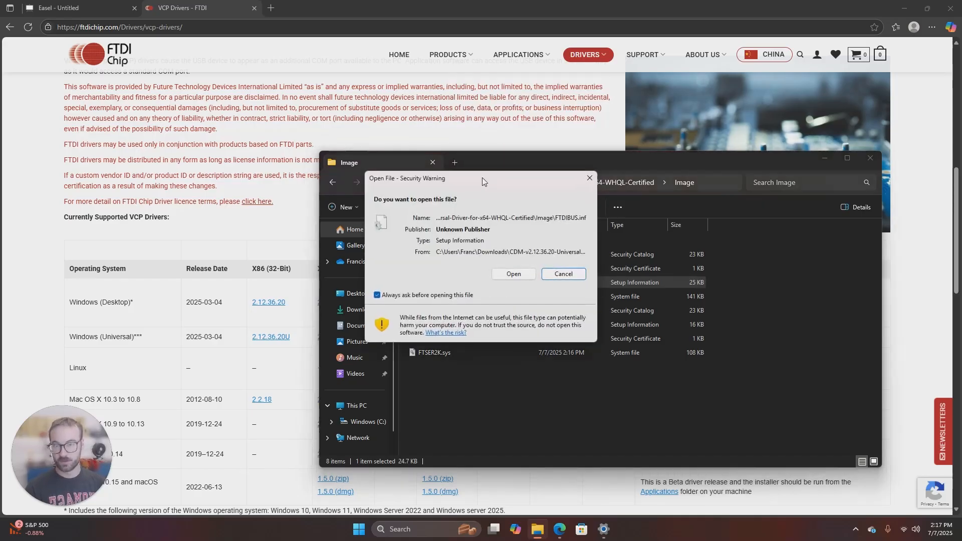
left_click(511, 272)
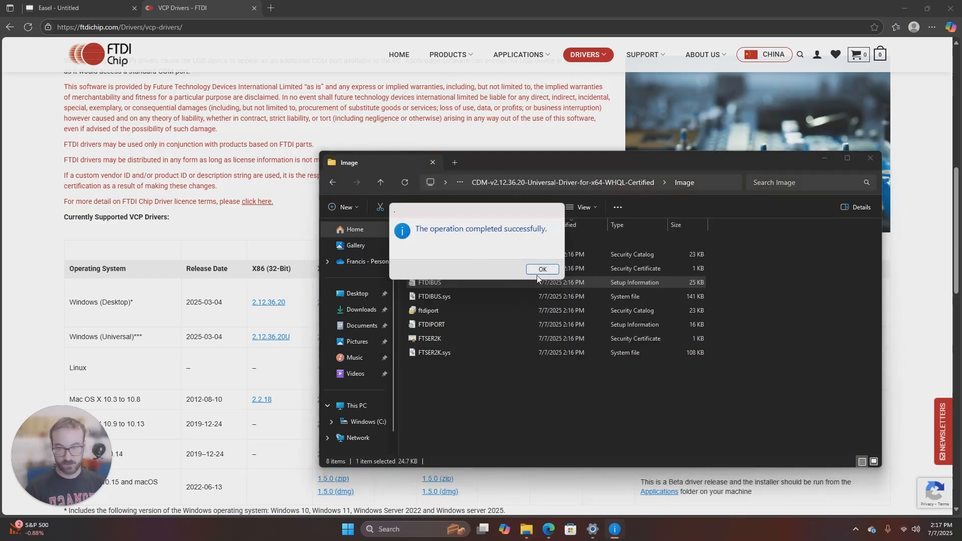
left_click(541, 269)
Install the FTDIPORT setup information file from the same folder, allowing it to open and acknowledging completion
left_click(458, 321)
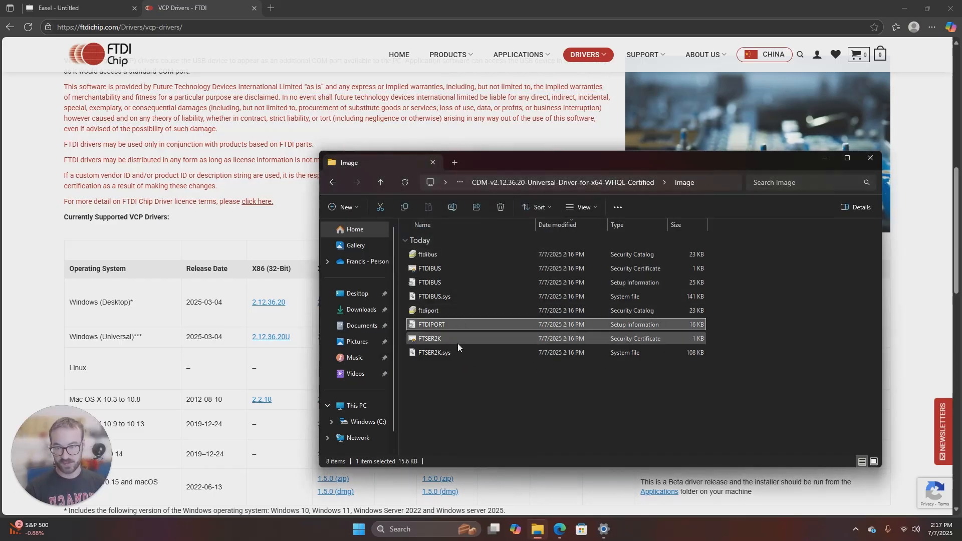
right_click(452, 326)
left_click(492, 200)
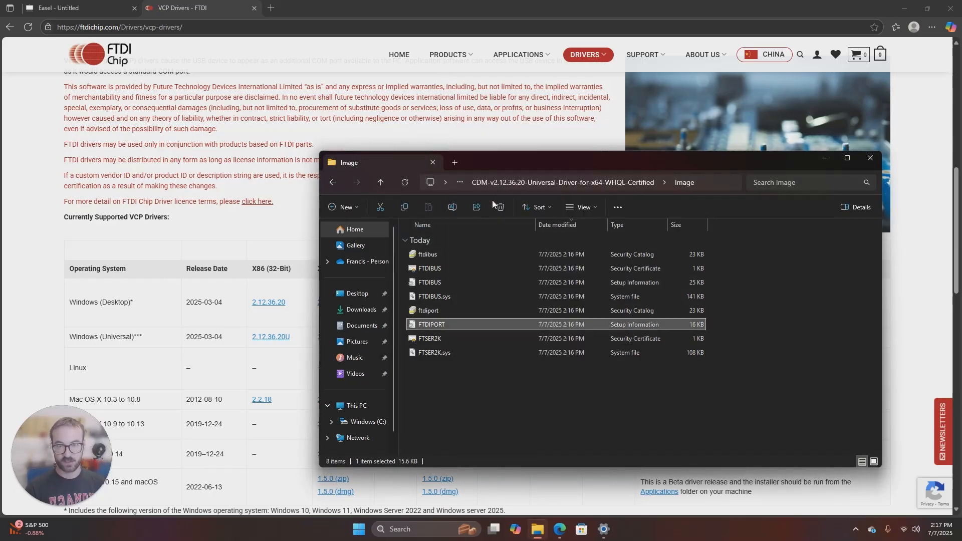
left_click(518, 279)
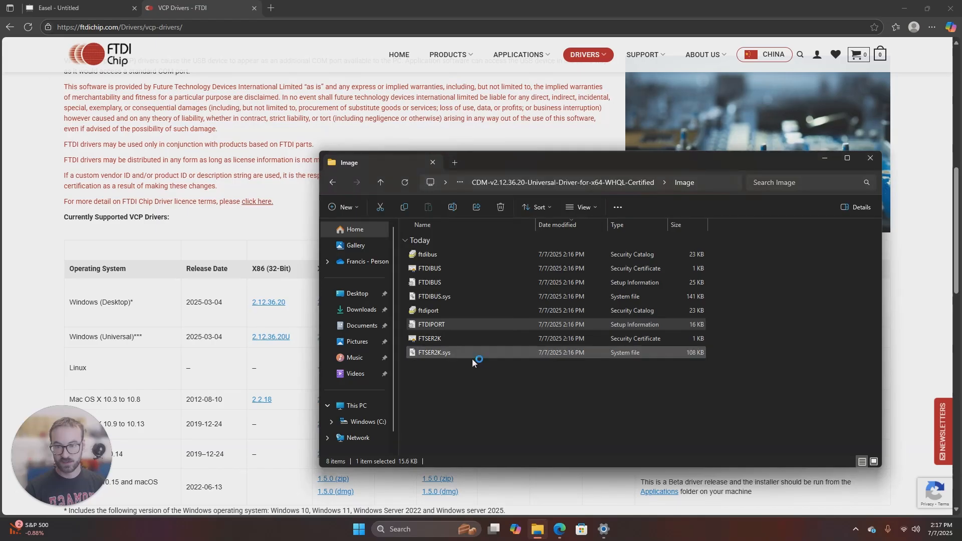
left_click(541, 269)
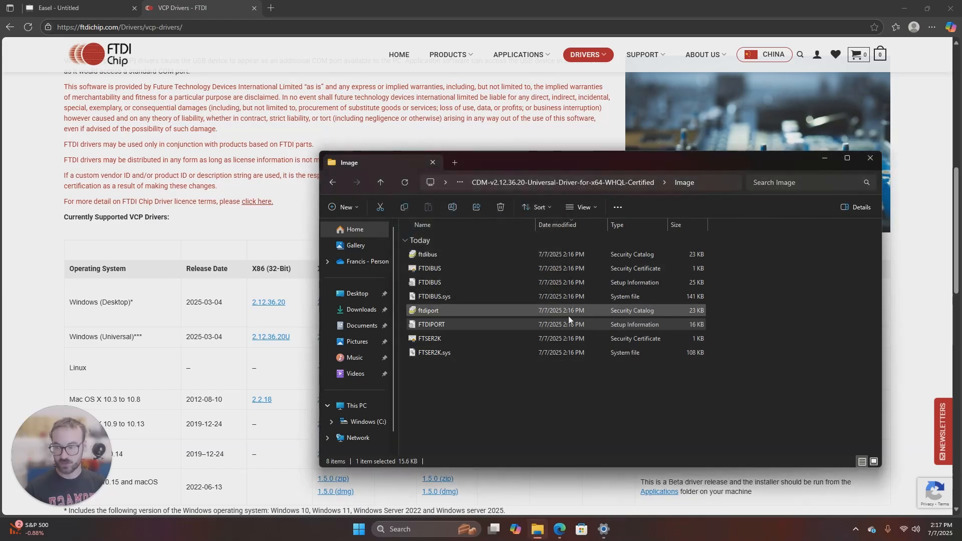